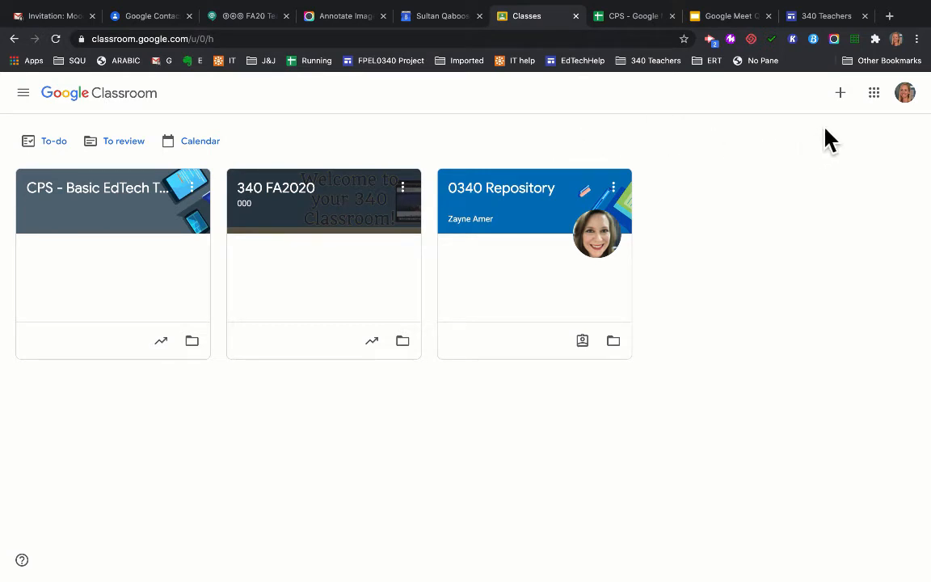
Locate Classroom among the available Google apps without opening it.
{"action": "left_click", "coordinate": [884, 105]}
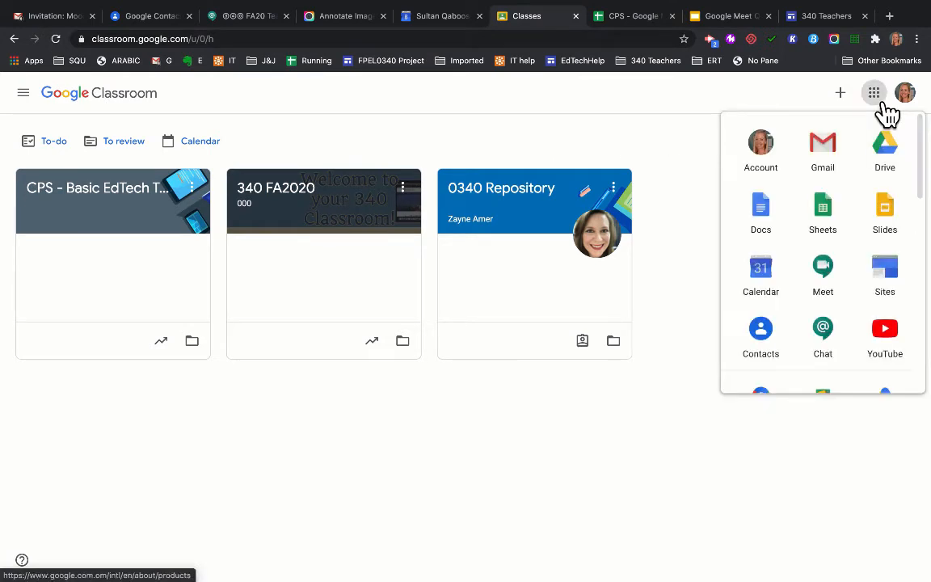
{"action": "scroll", "coordinate": [850, 246], "scroll_direction": "down", "scroll_amount": 5}
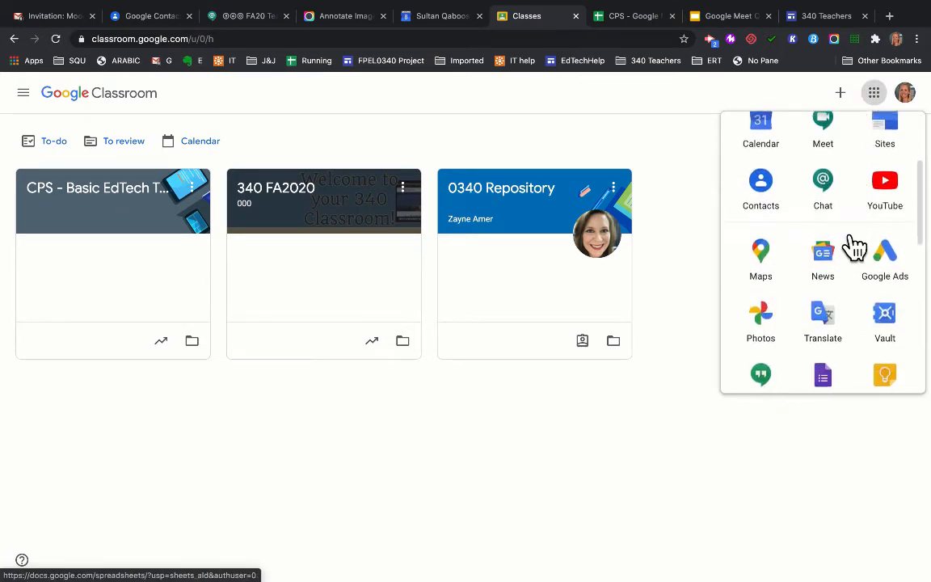
{"action": "scroll", "coordinate": [848, 242], "scroll_direction": "down", "scroll_amount": 4}
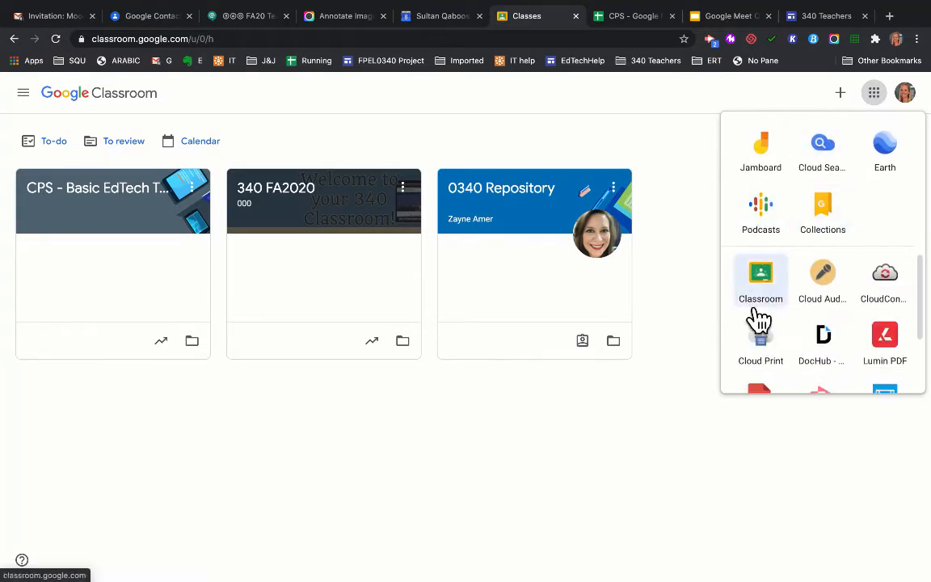
{"action": "left_click", "coordinate": [700, 301]}
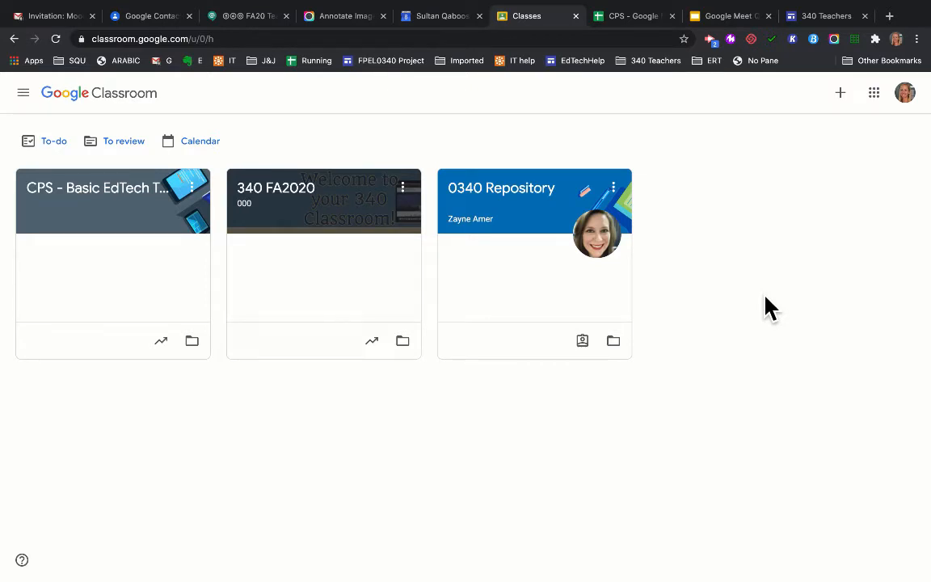
Open the 340 FA2020 class and review its weekly classwork and the types of items that can be created.
{"action": "left_click", "coordinate": [282, 199]}
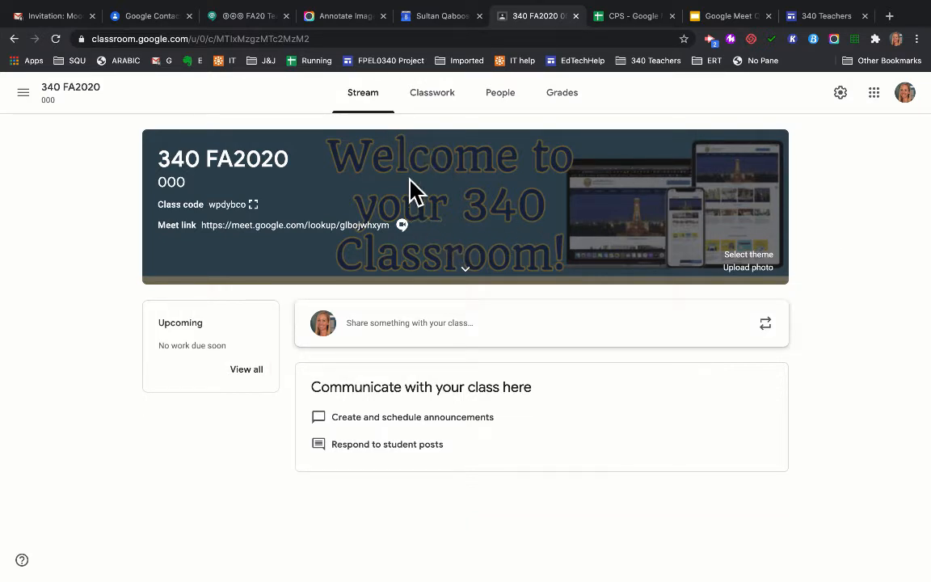
{"action": "left_click", "coordinate": [451, 114]}
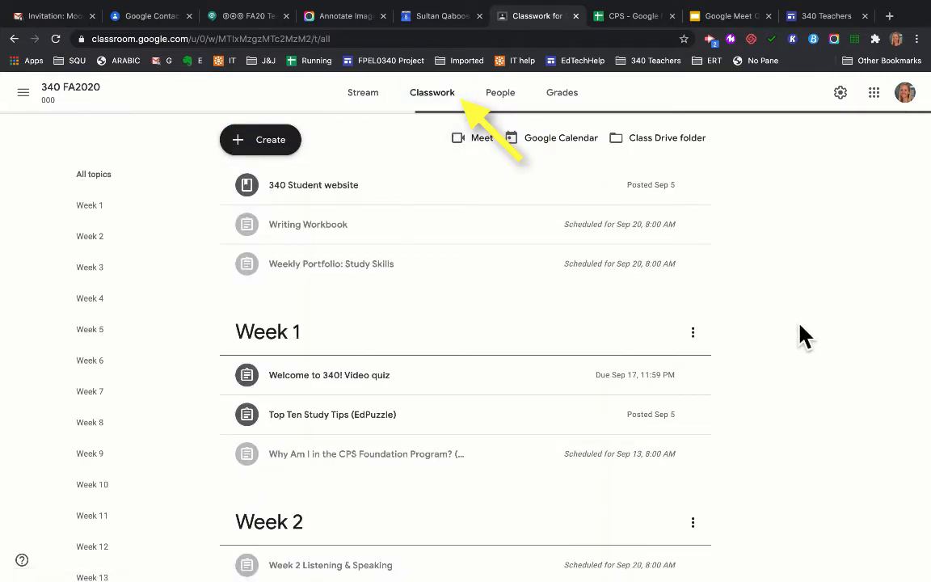
{"action": "scroll", "coordinate": [801, 336], "scroll_direction": "down", "scroll_amount": 3}
{"action": "scroll", "coordinate": [801, 336], "scroll_direction": "up", "scroll_amount": 3}
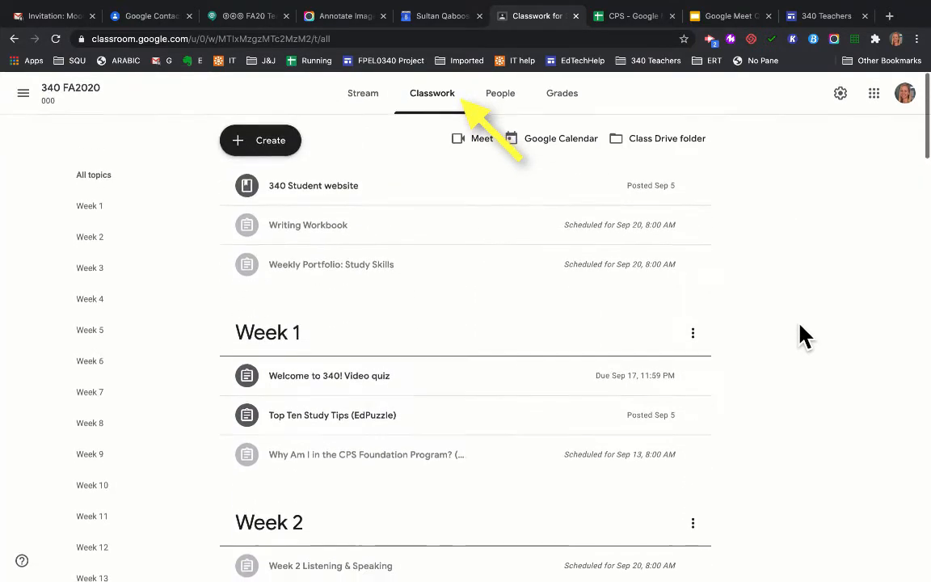
{"action": "scroll", "coordinate": [801, 336], "scroll_direction": "down", "scroll_amount": 10}
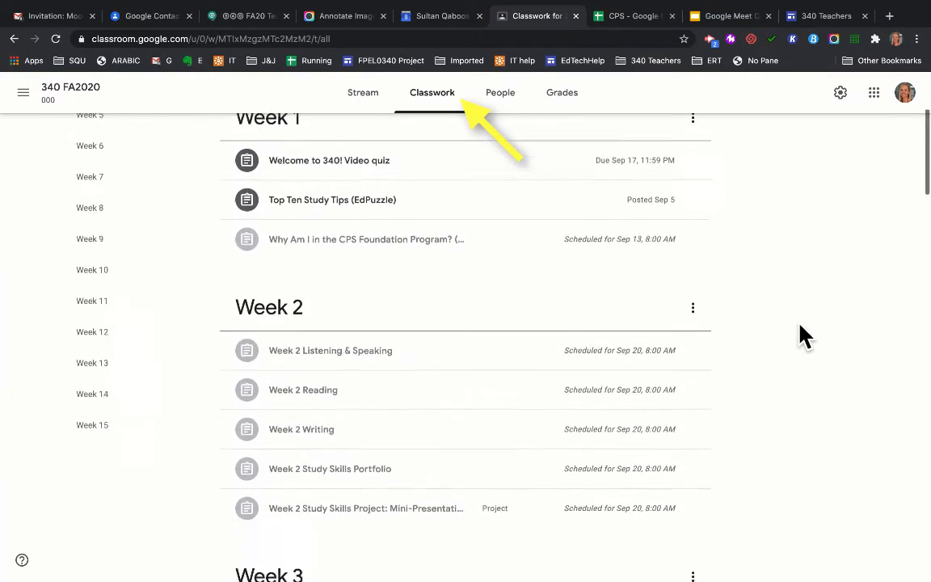
{"action": "scroll", "coordinate": [802, 336], "scroll_direction": "down", "scroll_amount": 8}
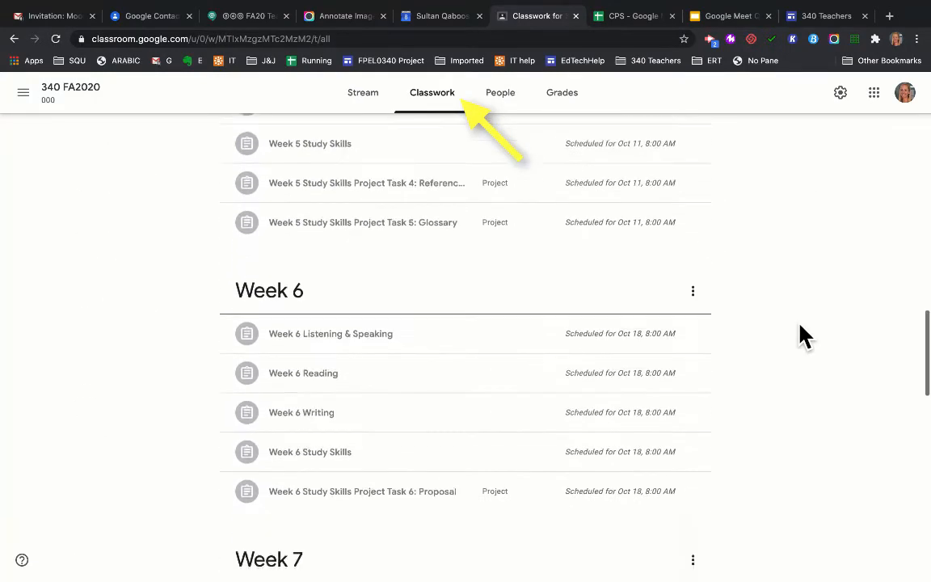
{"action": "scroll", "coordinate": [802, 336], "scroll_direction": "up", "scroll_amount": 10}
{"action": "scroll", "coordinate": [802, 336], "scroll_direction": "up", "scroll_amount": 8}
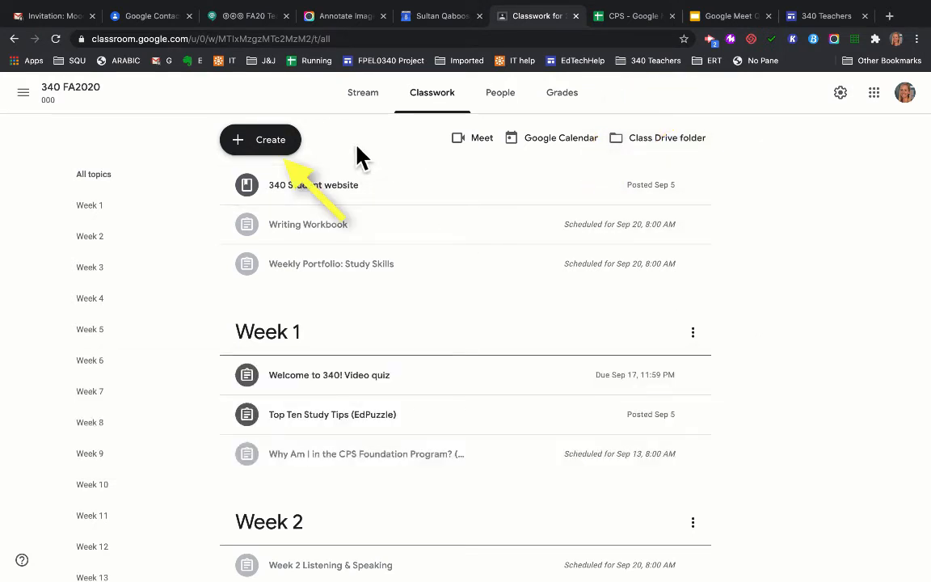
{"action": "left_click", "coordinate": [290, 147]}
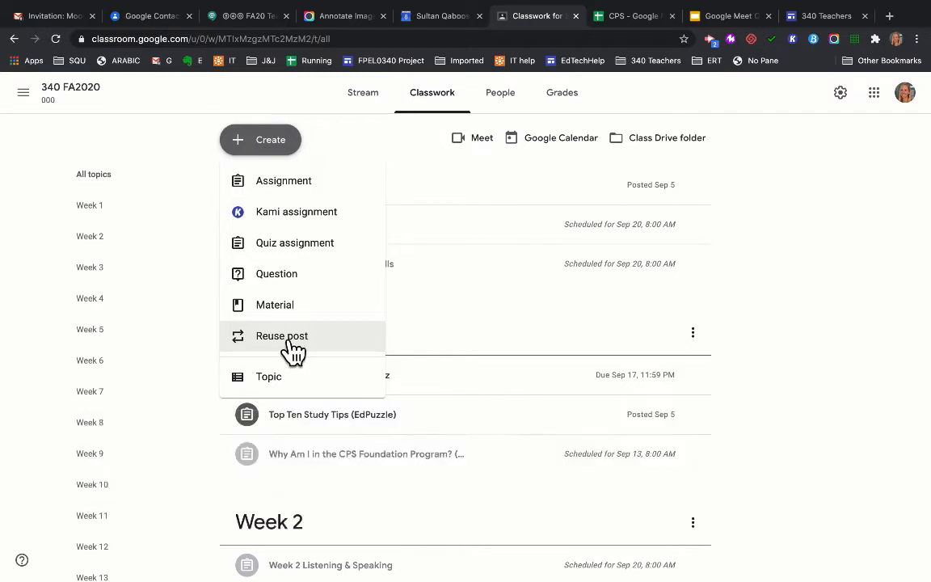
{"action": "left_click", "coordinate": [774, 289]}
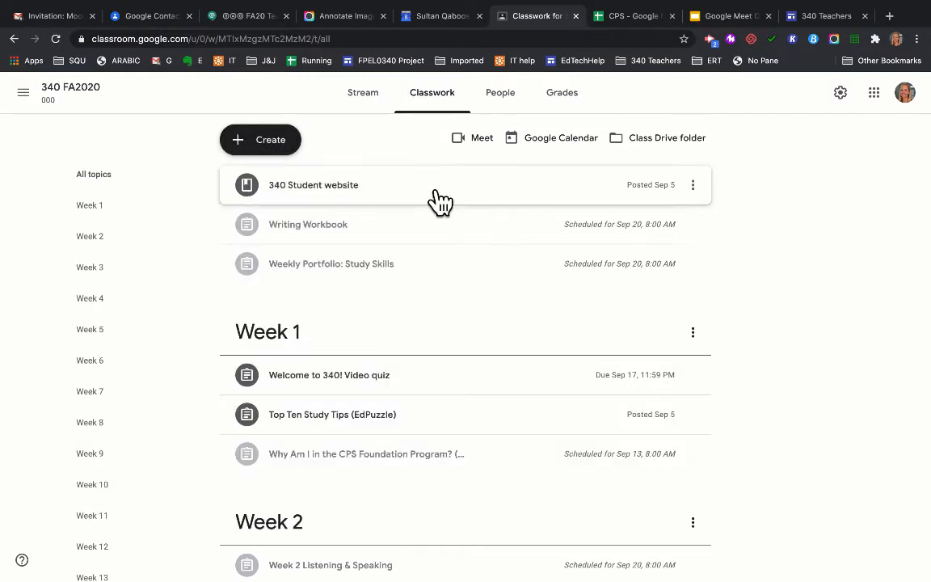
Review the class's teachers and students, checking the stream for where the class code is shown.
{"action": "left_click", "coordinate": [517, 109]}
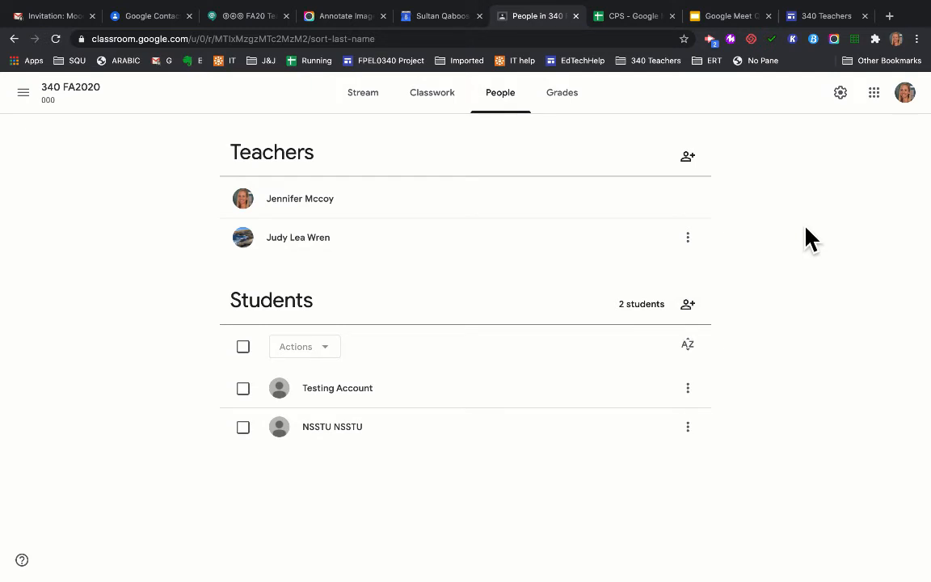
{"action": "left_click", "coordinate": [75, 96]}
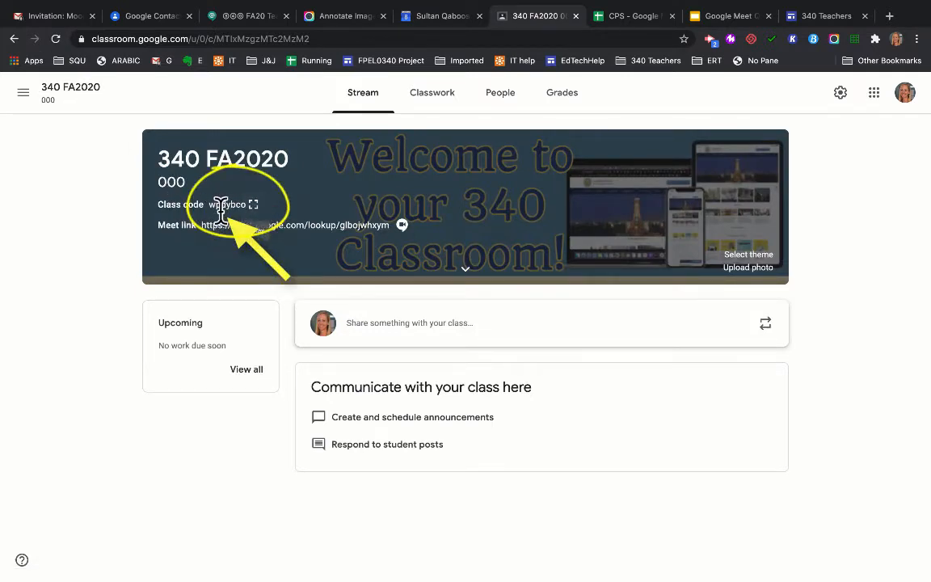
{"action": "left_click", "coordinate": [510, 103]}
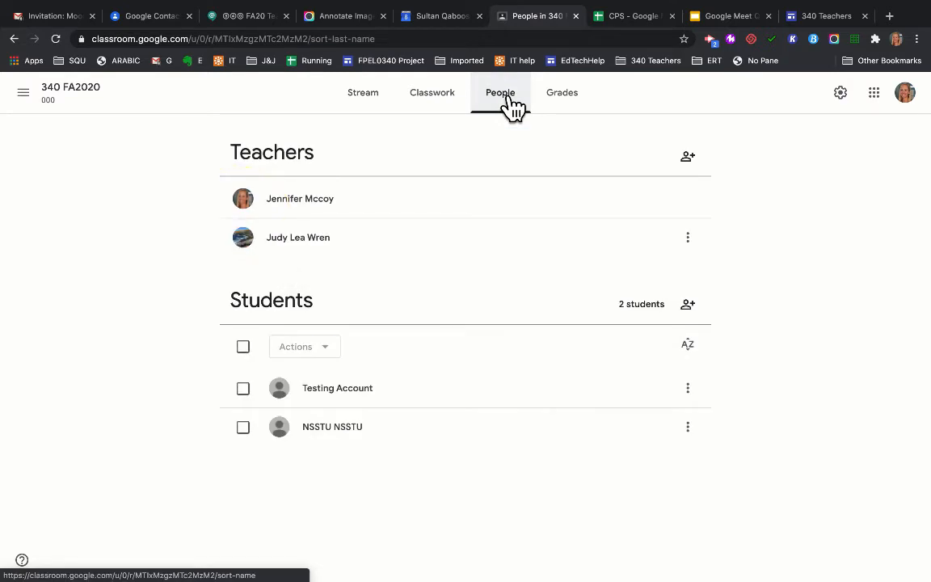
View the class grades, then the student work and instructions of the Top Ten Study Tips (EdPuzzle) assignment.
{"action": "left_click", "coordinate": [582, 104]}
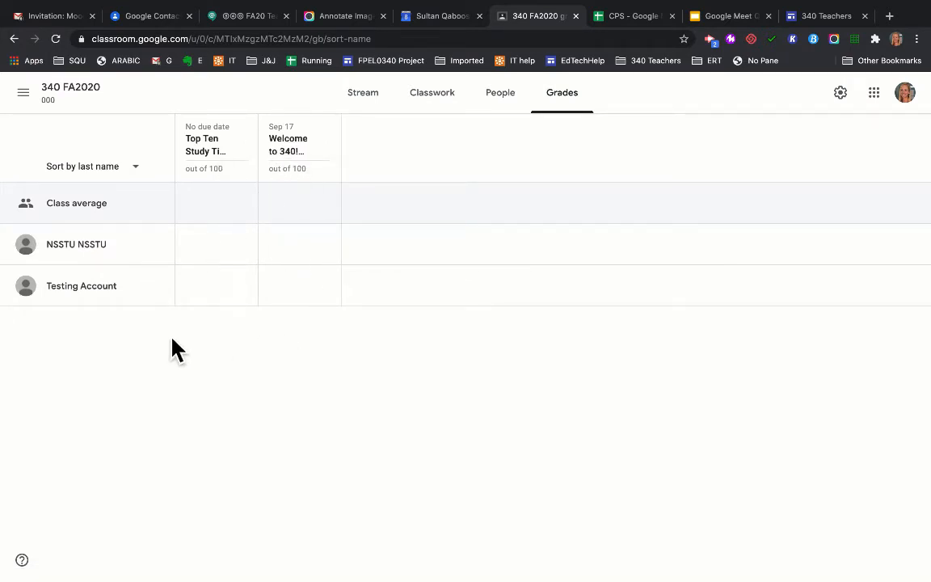
{"action": "left_click", "coordinate": [221, 156]}
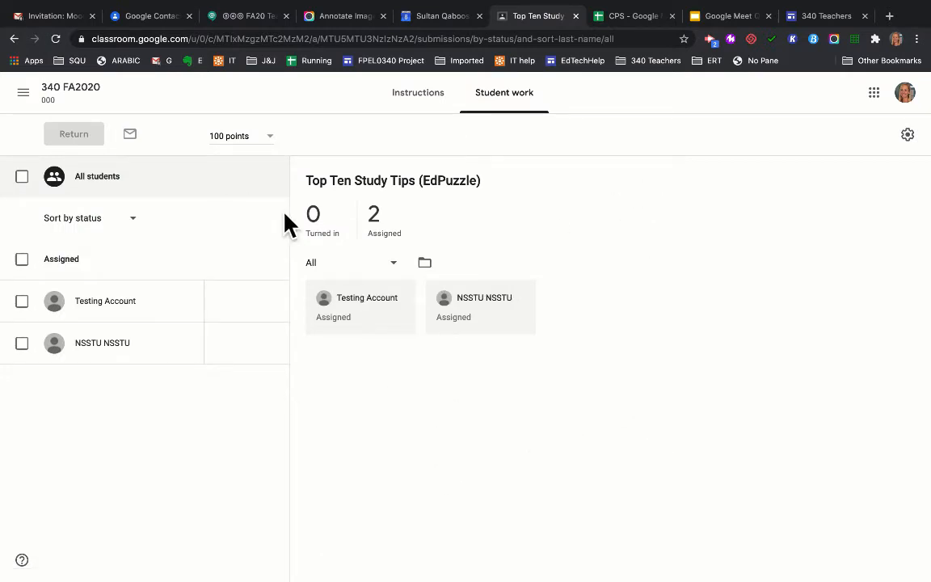
{"action": "mouse_move", "coordinate": [250, 303]}
{"action": "left_click", "coordinate": [443, 113]}
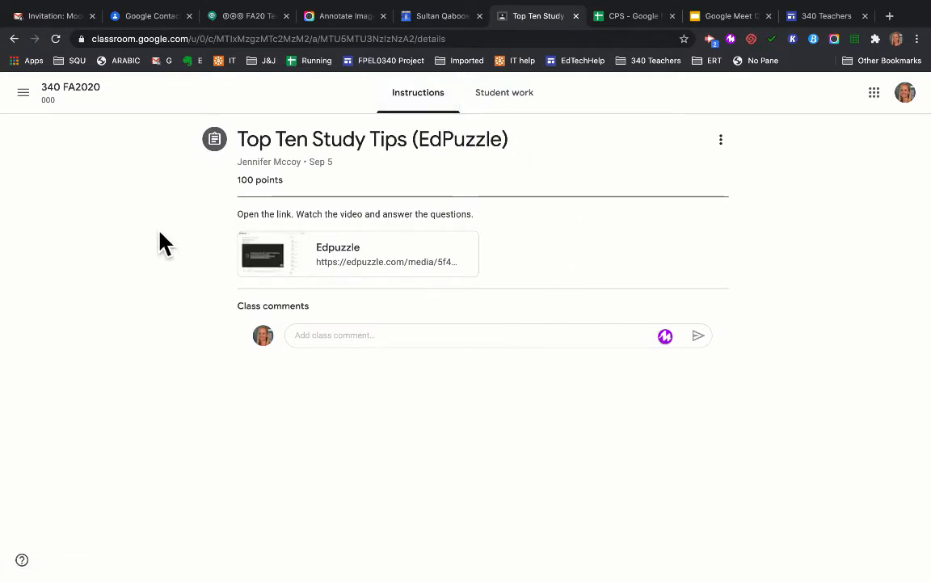
Return to the 340 FA2020 stream and open the Classroom calendar for all classes.
{"action": "left_click", "coordinate": [94, 97]}
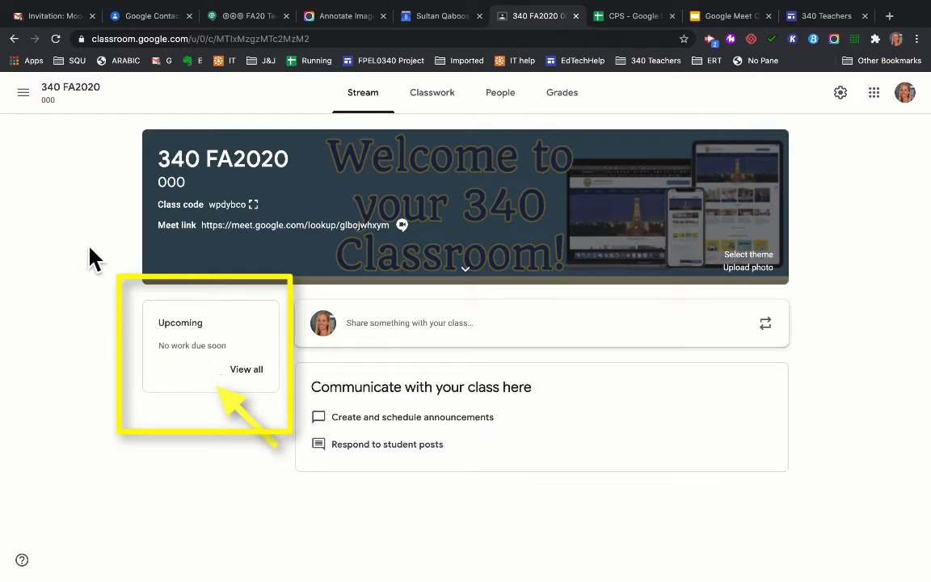
{"action": "left_click", "coordinate": [25, 93]}
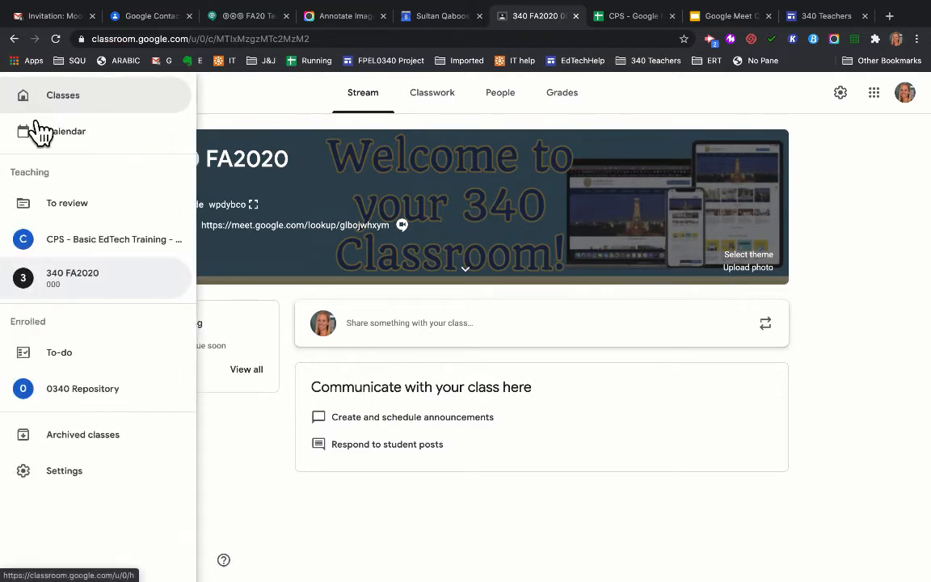
{"action": "left_click", "coordinate": [104, 146]}
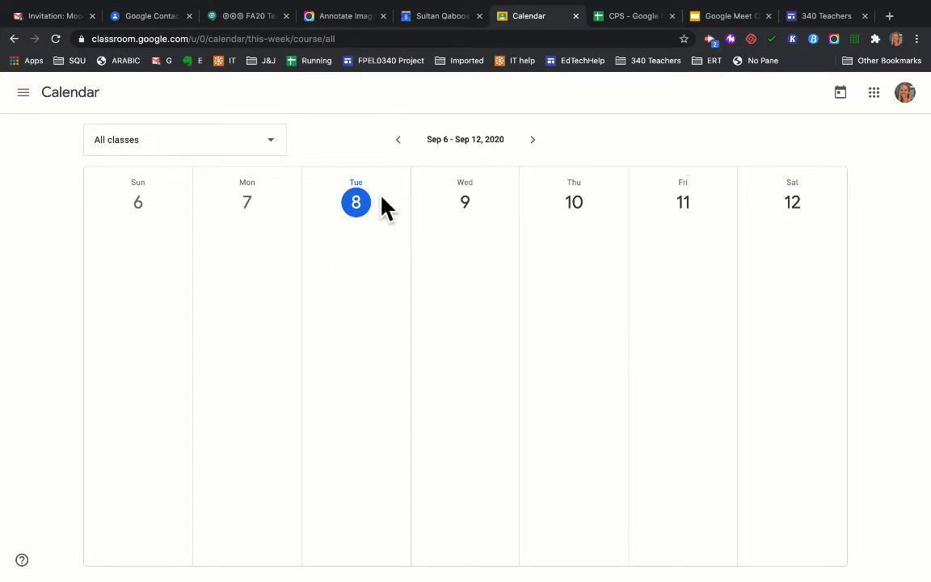
Open the To-do page for enrolled classes and look through its assigned, missing and done work.
{"action": "left_click", "coordinate": [23, 93]}
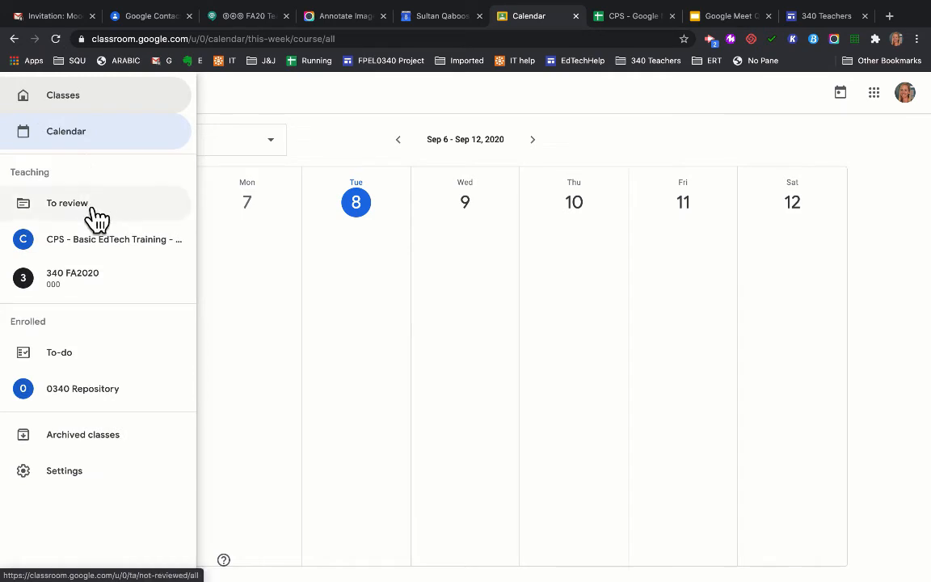
{"action": "left_click", "coordinate": [85, 357]}
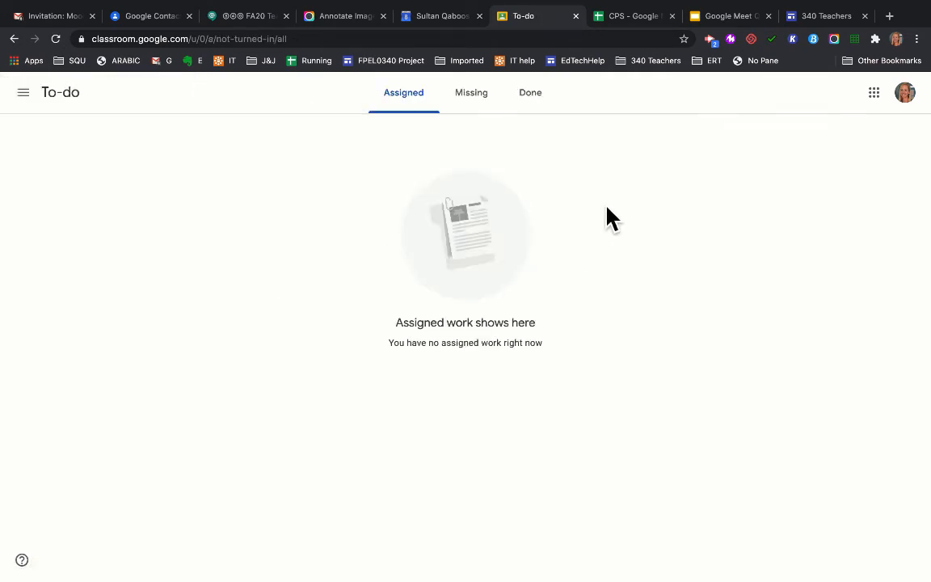
{"action": "left_click", "coordinate": [485, 109]}
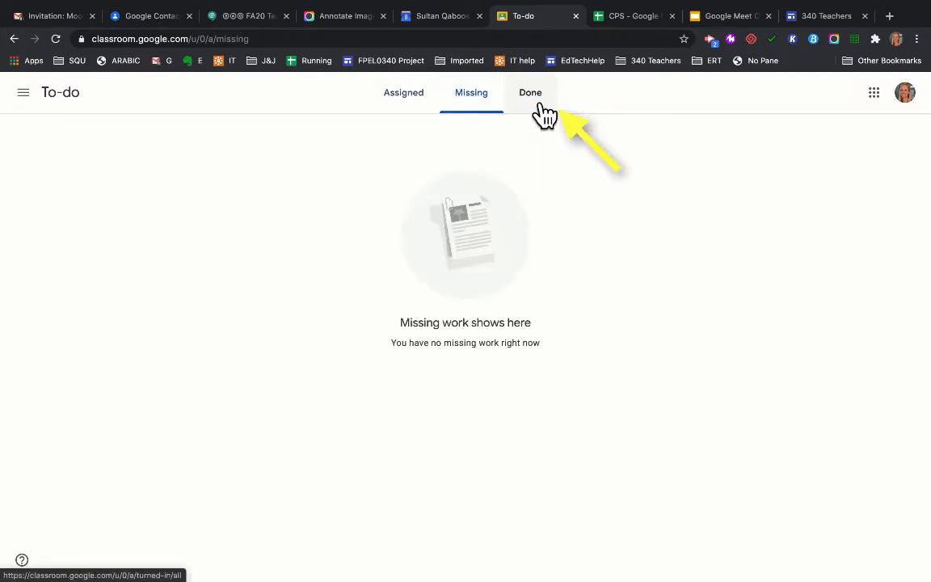
{"action": "left_click", "coordinate": [543, 113]}
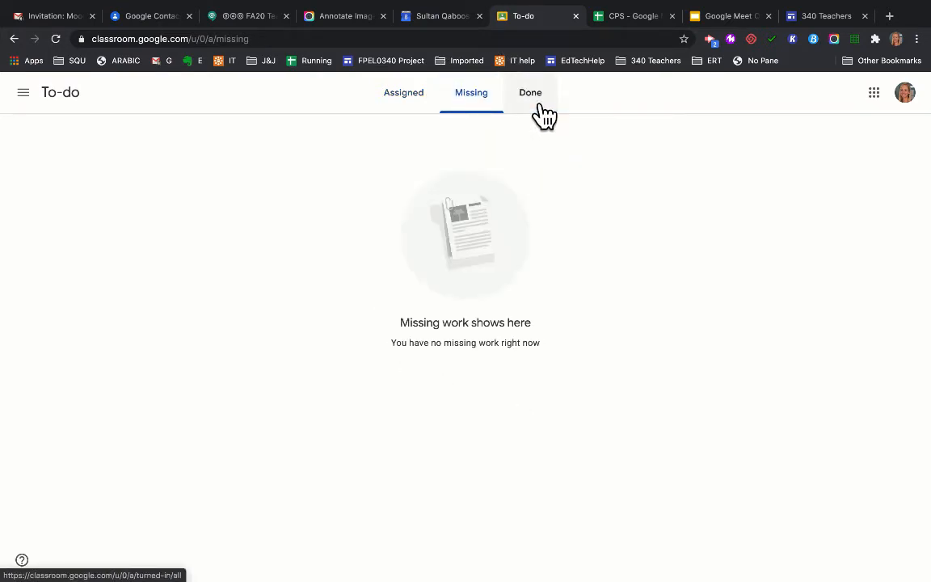
{"action": "left_click", "coordinate": [420, 107]}
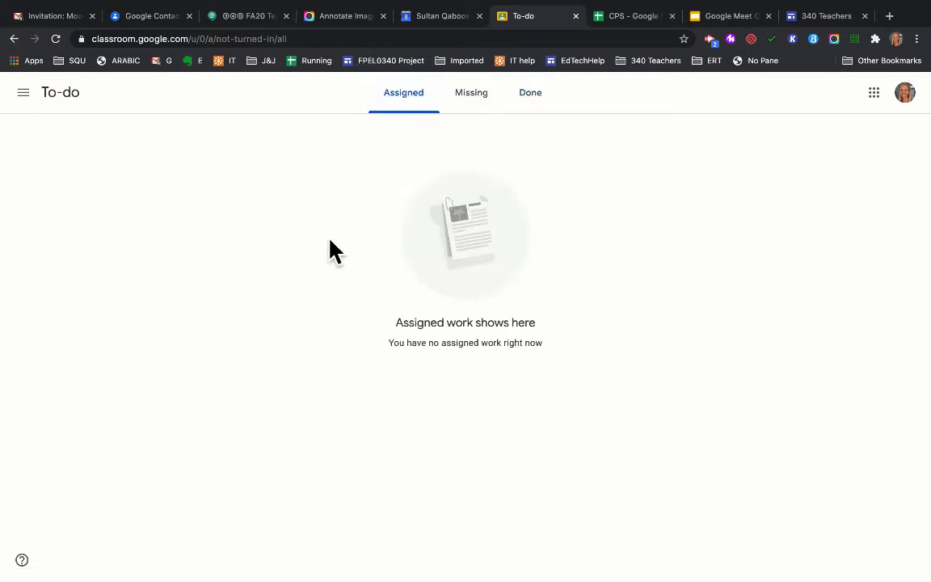
Open the general Classroom settings and review the email notification options for comments, enrolled classes and classes taught.
{"action": "left_click", "coordinate": [35, 98]}
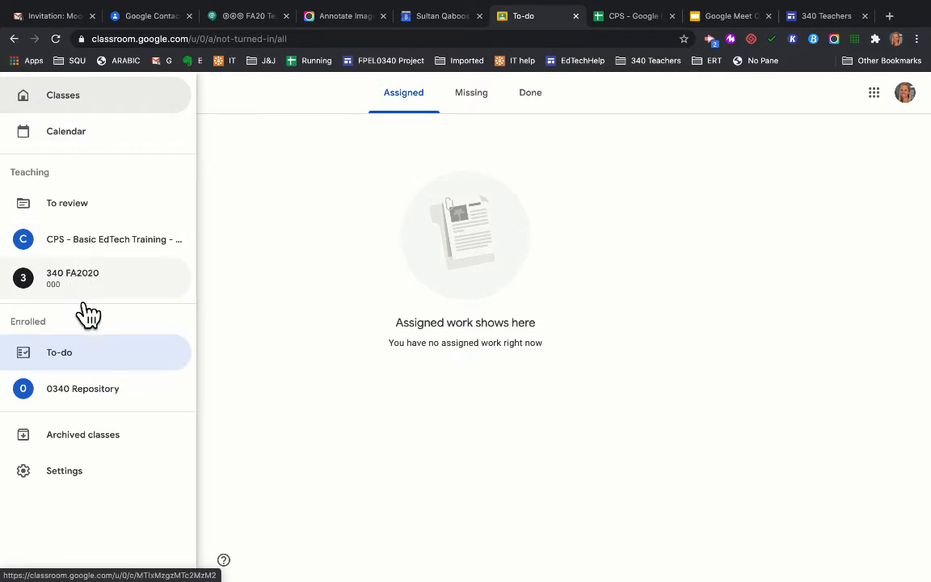
{"action": "left_click", "coordinate": [73, 470]}
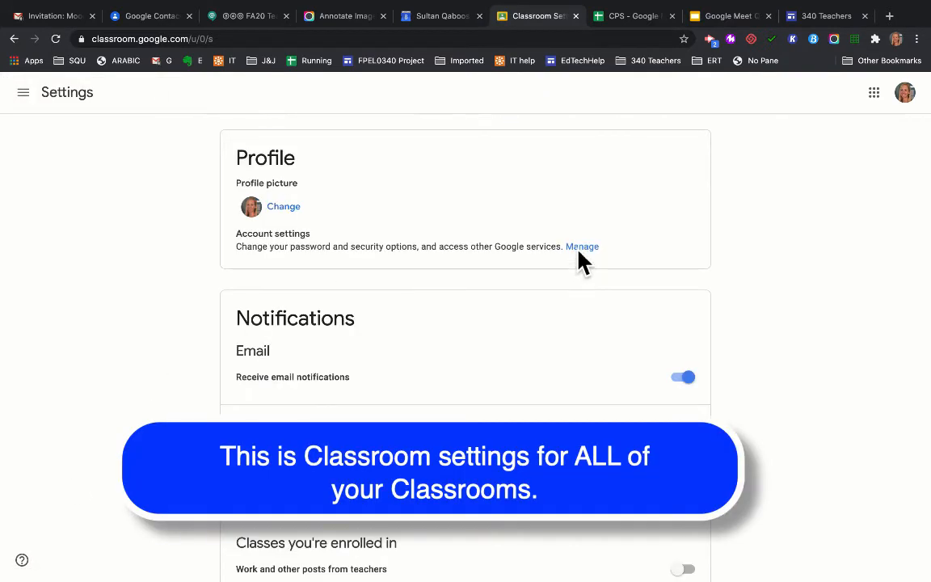
{"action": "scroll", "coordinate": [780, 331], "scroll_direction": "down", "scroll_amount": 2}
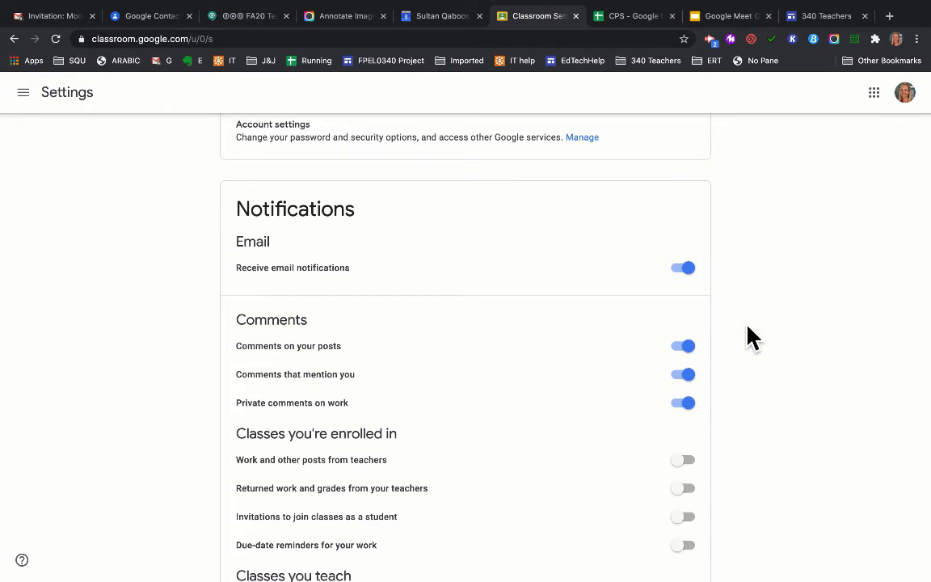
{"action": "scroll", "coordinate": [752, 335], "scroll_direction": "down", "scroll_amount": 3}
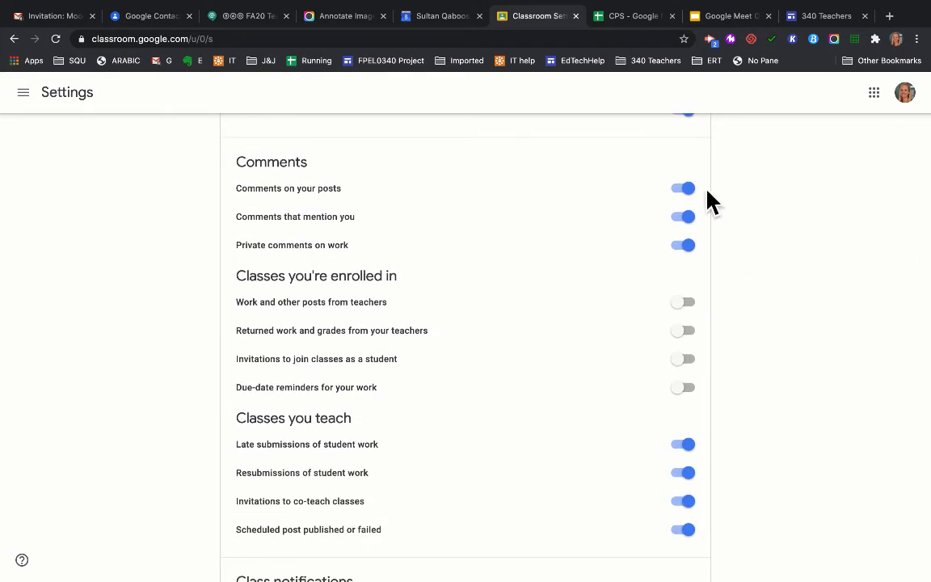
{"action": "scroll", "coordinate": [768, 223], "scroll_direction": "up", "scroll_amount": 1}
{"action": "scroll", "coordinate": [768, 223], "scroll_direction": "down", "scroll_amount": 2}
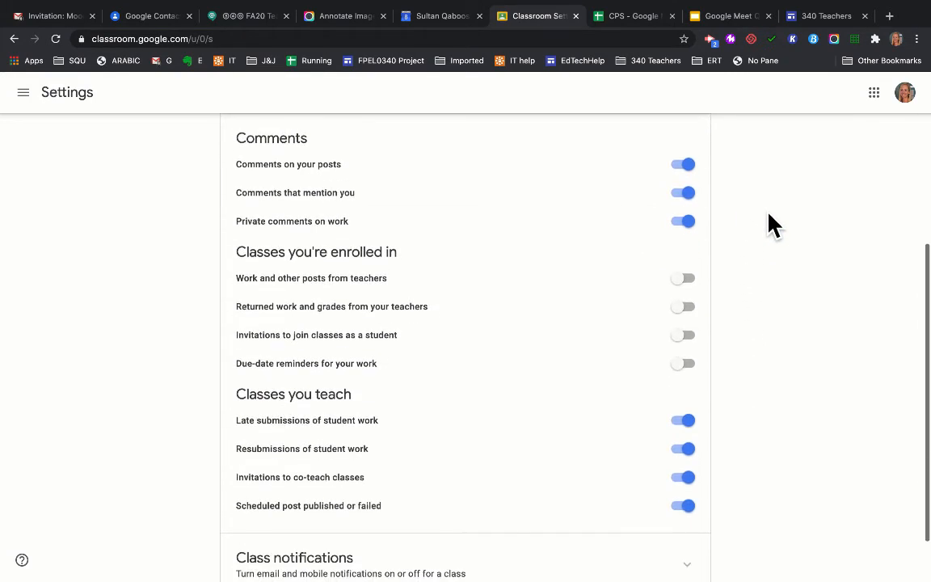
{"action": "scroll", "coordinate": [768, 223], "scroll_direction": "down", "scroll_amount": 2}
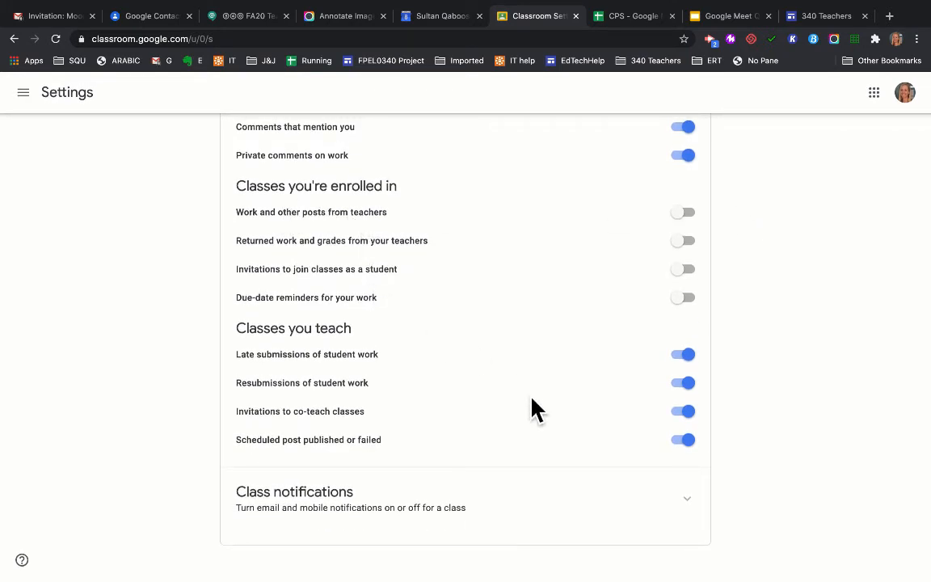
Expand the class notifications and review the notification setting of each individual class.
{"action": "left_click", "coordinate": [703, 505]}
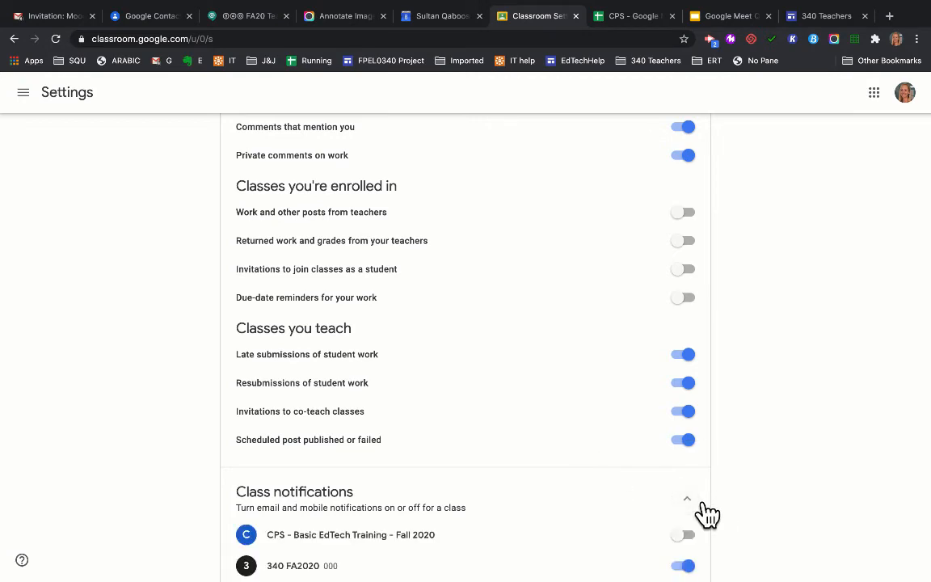
{"action": "scroll", "coordinate": [775, 432], "scroll_direction": "down", "scroll_amount": 3}
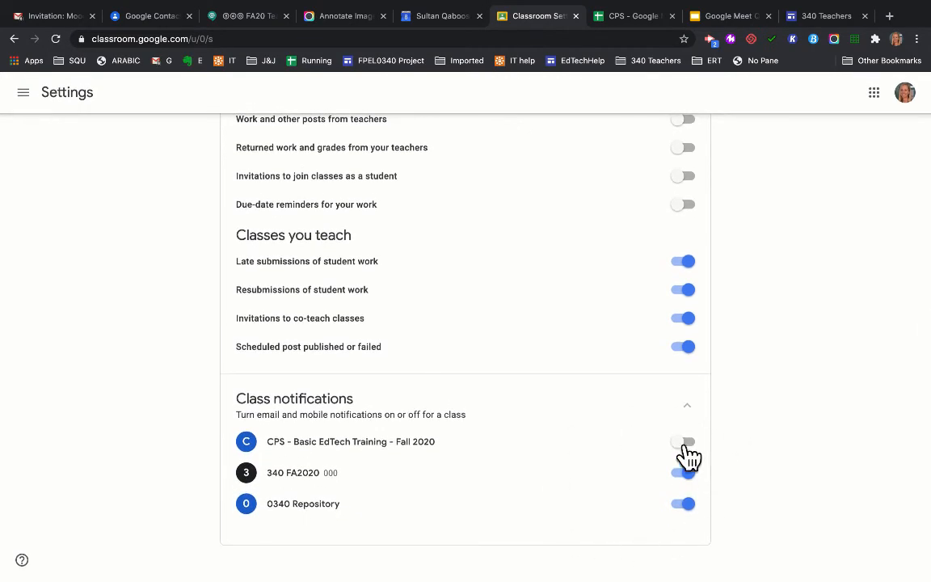
{"action": "scroll", "coordinate": [752, 375], "scroll_direction": "up", "scroll_amount": 10}
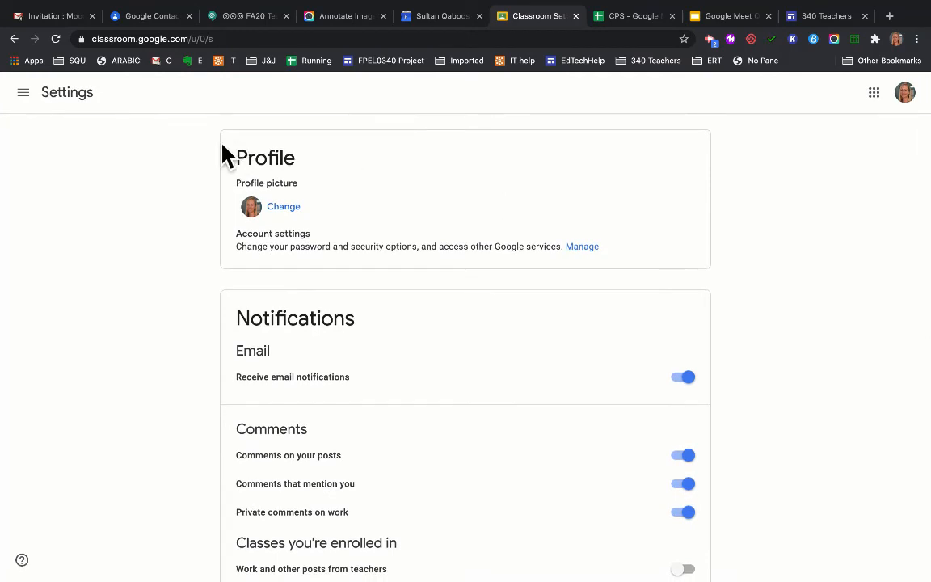
Open the class settings of 340 FA2020 and review the class details, invite codes, stream and Meet options.
{"action": "left_click", "coordinate": [26, 93]}
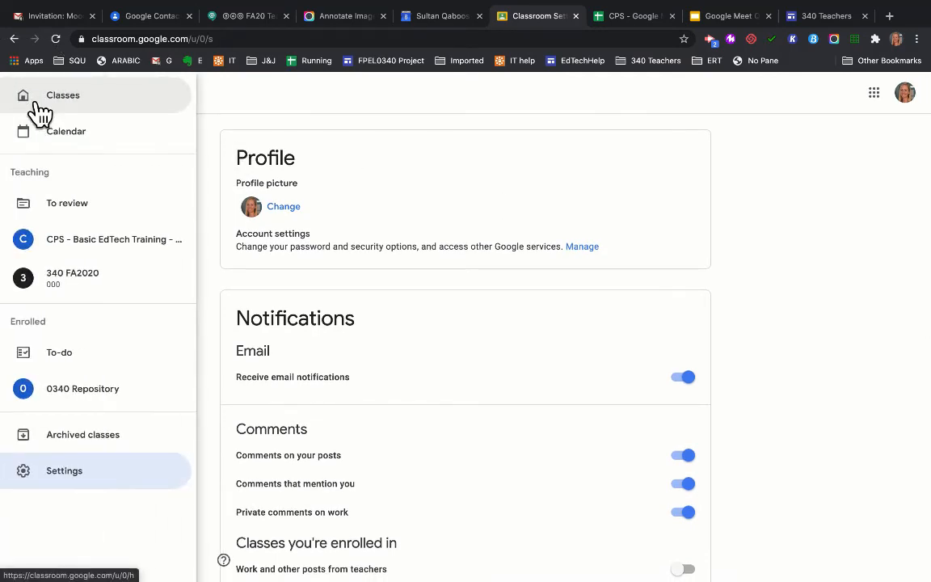
{"action": "left_click", "coordinate": [82, 289]}
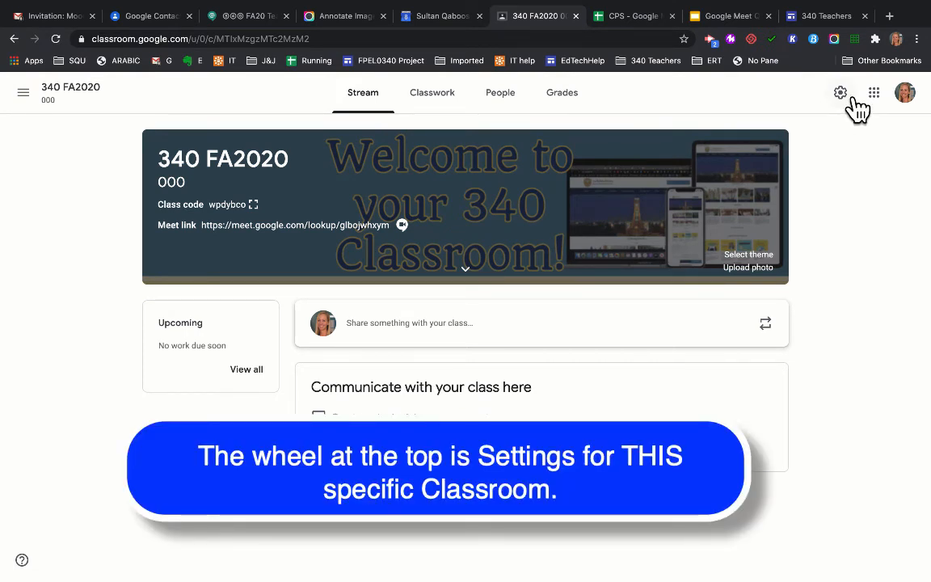
{"action": "left_click", "coordinate": [845, 98]}
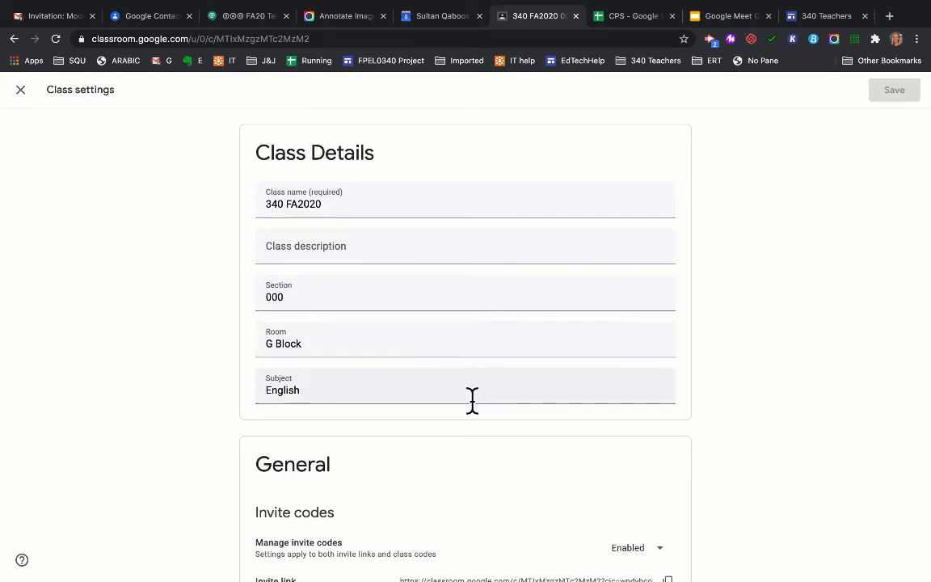
{"action": "scroll", "coordinate": [773, 350], "scroll_direction": "down", "scroll_amount": 4}
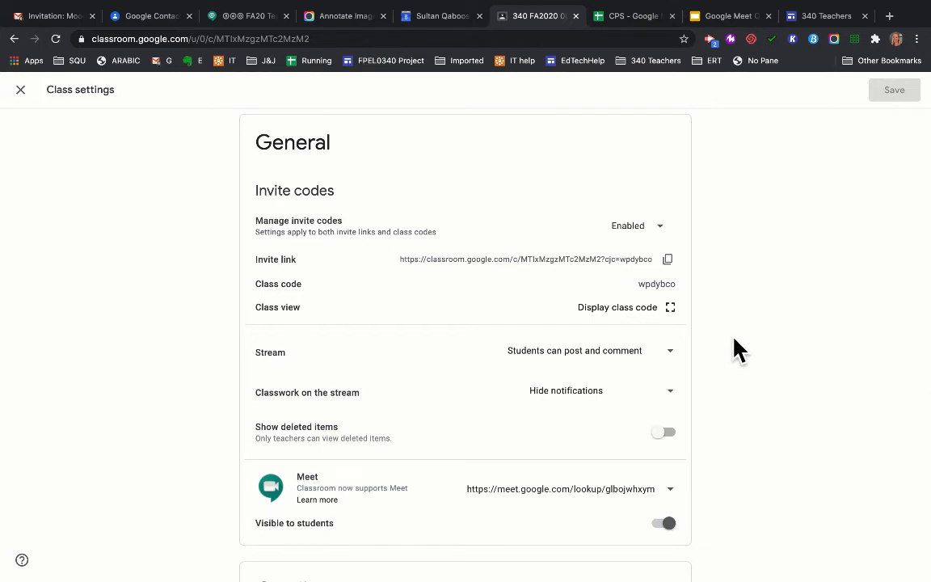
{"action": "scroll", "coordinate": [742, 387], "scroll_direction": "down", "scroll_amount": 1}
{"action": "scroll", "coordinate": [741, 414], "scroll_direction": "up", "scroll_amount": 1}
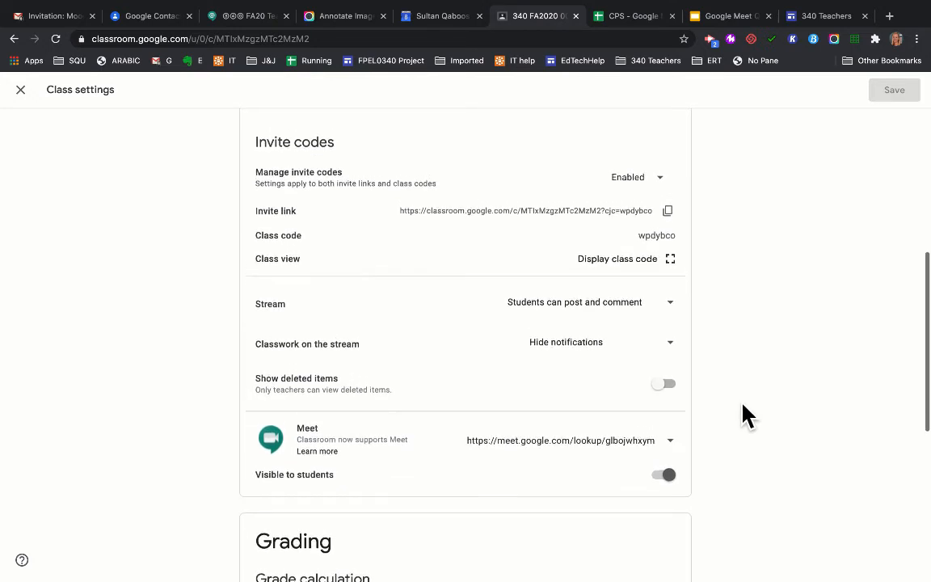
{"action": "scroll", "coordinate": [764, 428], "scroll_direction": "down", "scroll_amount": 1}
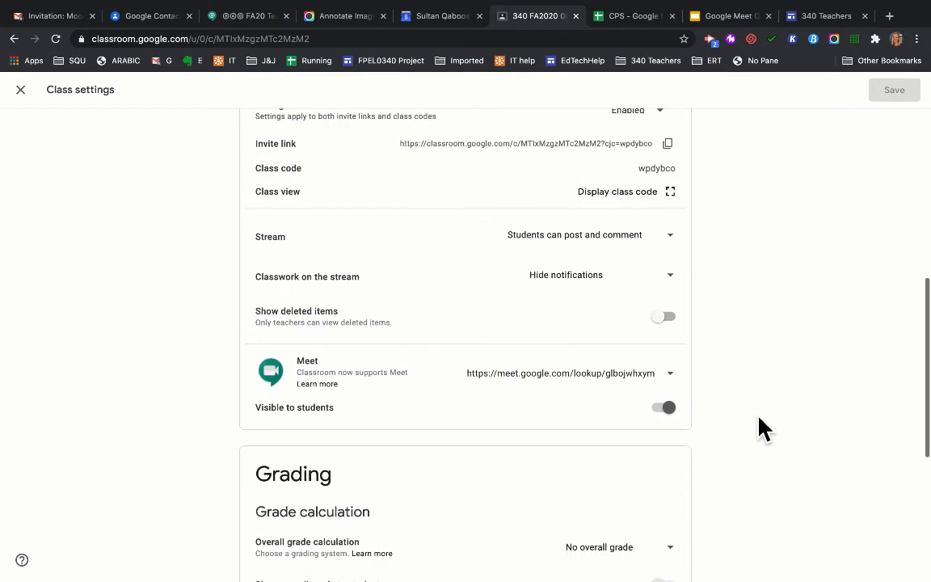
Reset the class's Meet link and turn off its visibility to students.
{"action": "left_click", "coordinate": [686, 385]}
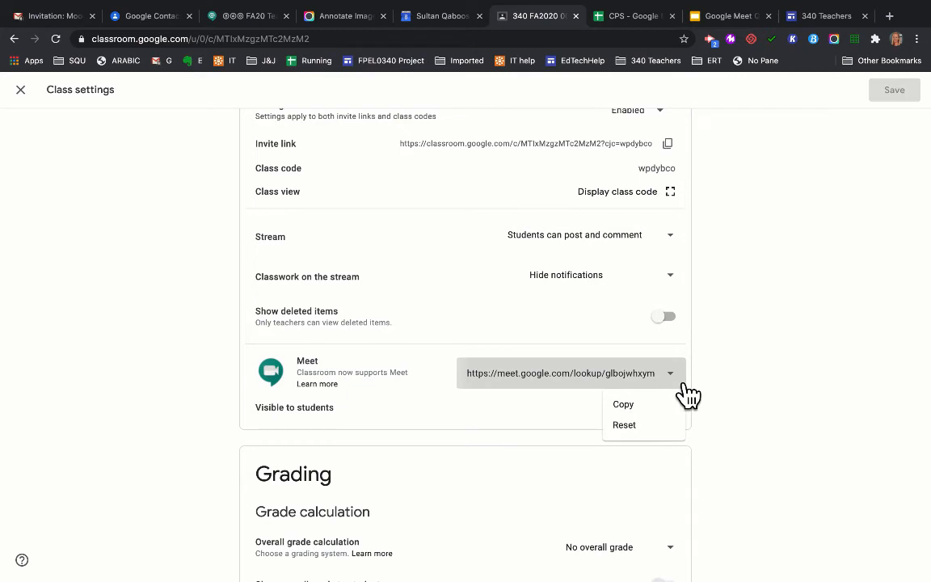
{"action": "left_click", "coordinate": [637, 426]}
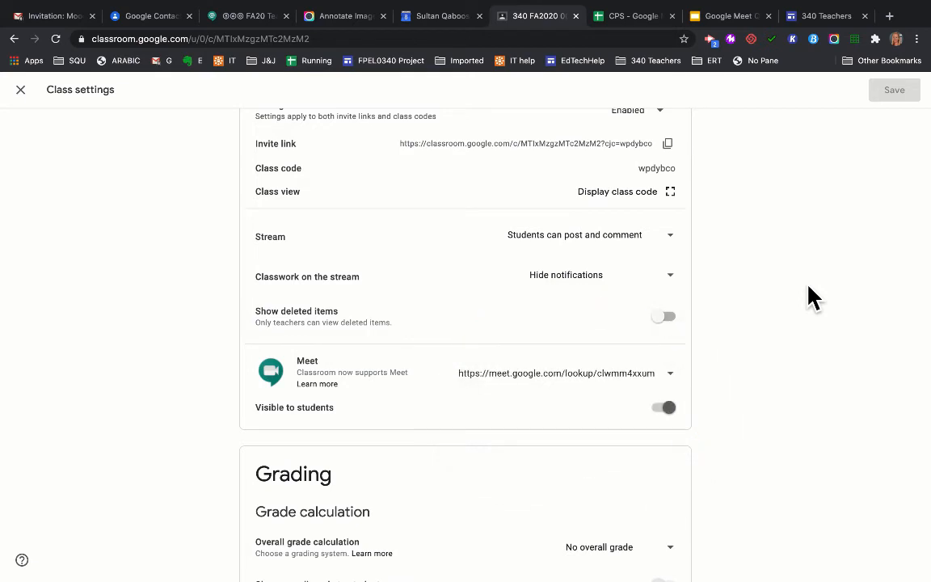
{"action": "left_click", "coordinate": [673, 413]}
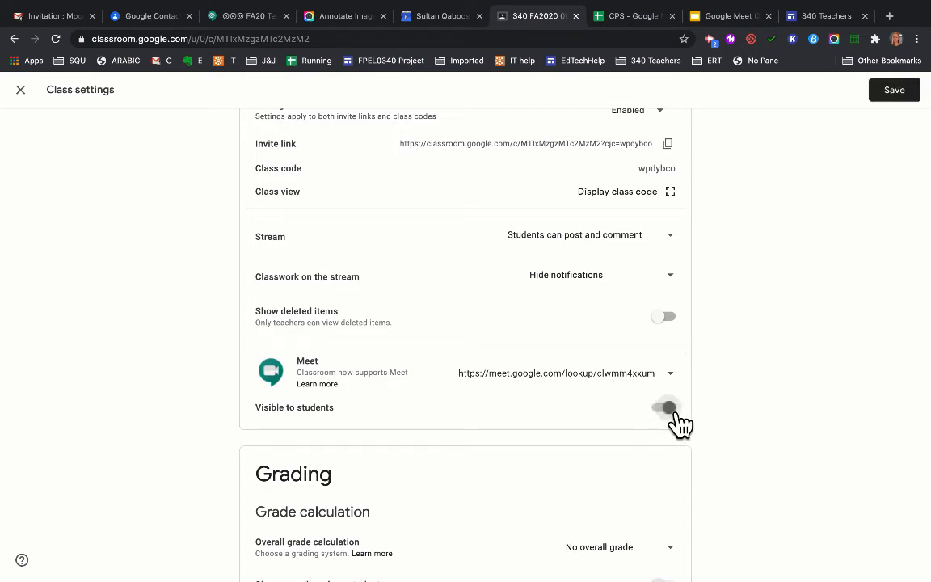
{"action": "left_click", "coordinate": [677, 414]}
Generate a new Meet link for the class once more and make it visible to students.
{"action": "left_click", "coordinate": [685, 383]}
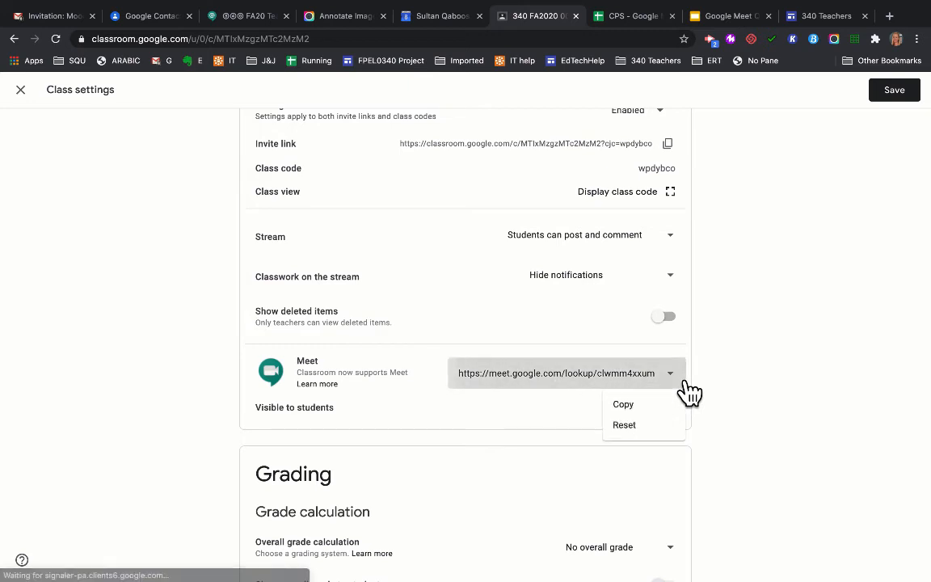
{"action": "left_click", "coordinate": [636, 428]}
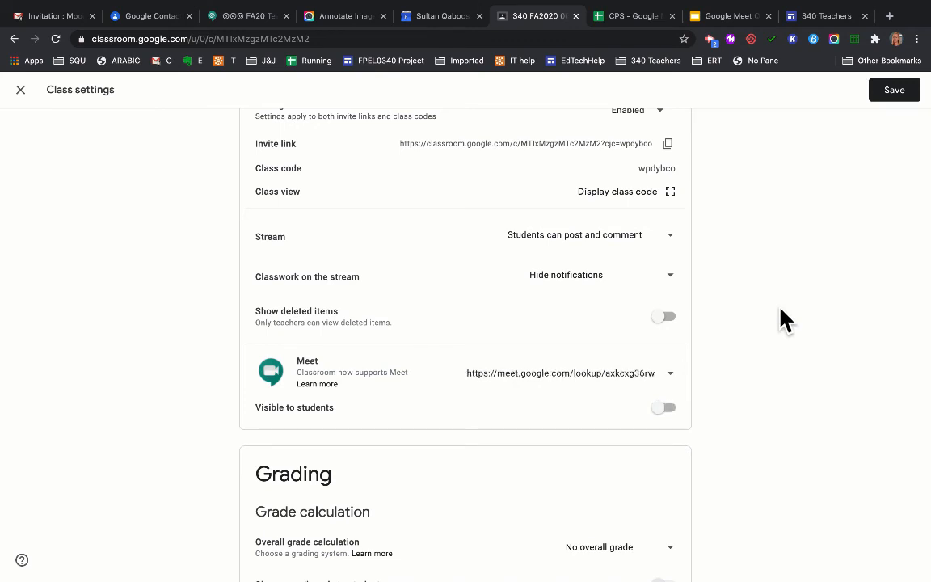
{"action": "left_click", "coordinate": [684, 412]}
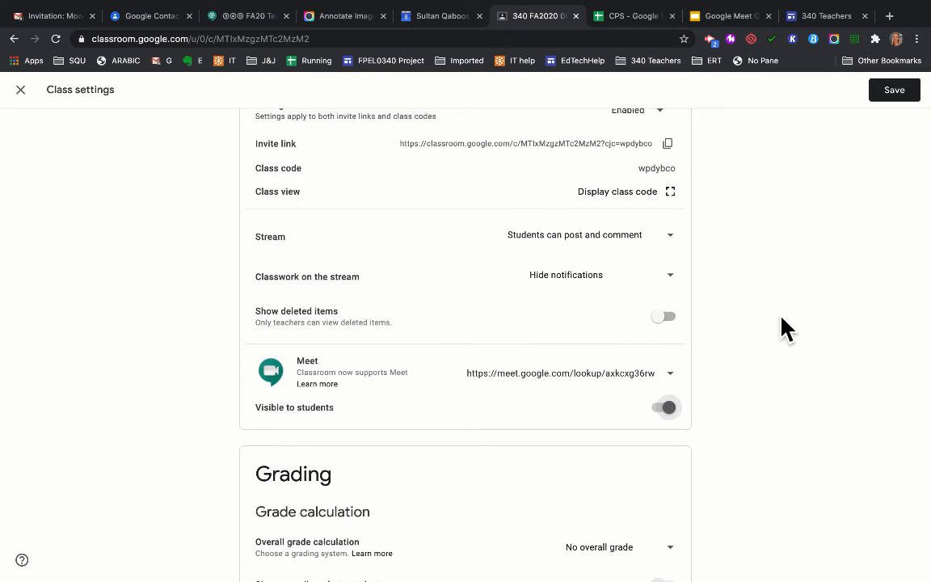
Review the grade calculation and grade categories, and save the class settings.
{"action": "scroll", "coordinate": [784, 327], "scroll_direction": "down", "scroll_amount": 1}
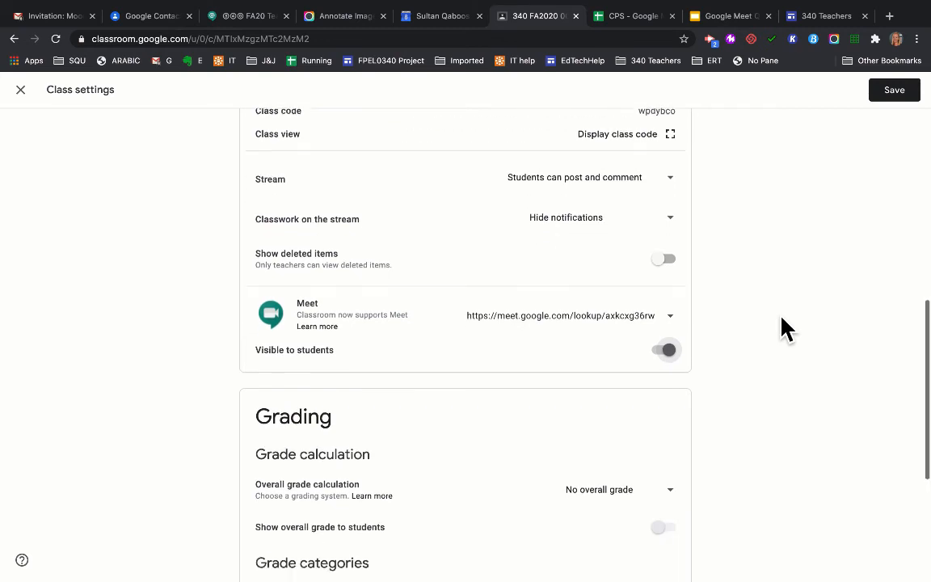
{"action": "scroll", "coordinate": [784, 327], "scroll_direction": "down", "scroll_amount": 1}
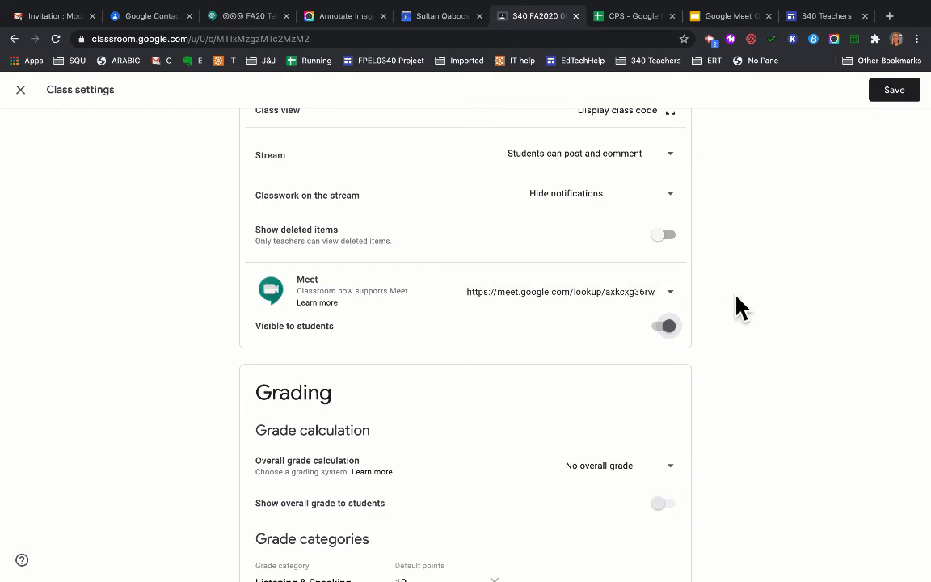
{"action": "scroll", "coordinate": [739, 311], "scroll_direction": "down", "scroll_amount": 1}
{"action": "scroll", "coordinate": [740, 311], "scroll_direction": "down", "scroll_amount": 3}
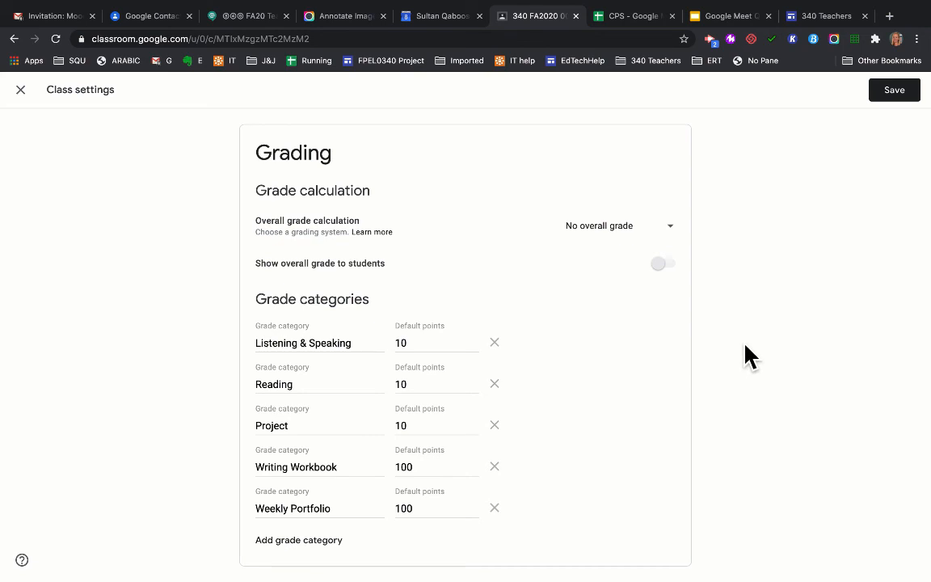
{"action": "scroll", "coordinate": [745, 346], "scroll_direction": "up", "scroll_amount": 12}
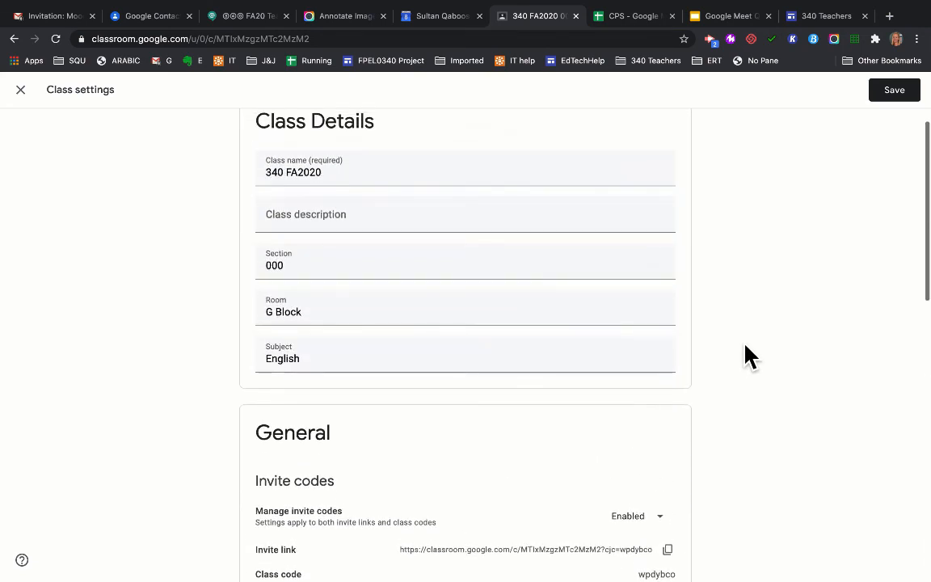
{"action": "left_click", "coordinate": [893, 90]}
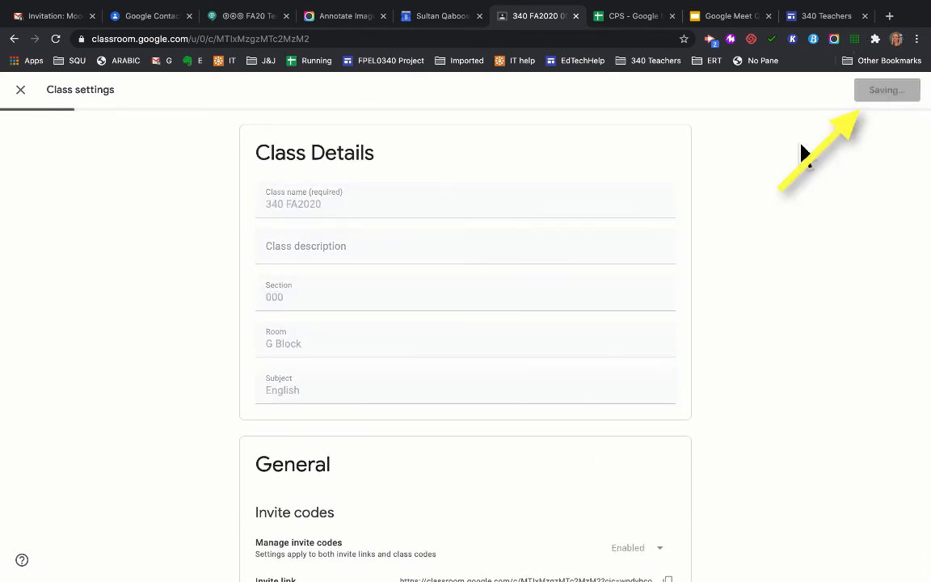